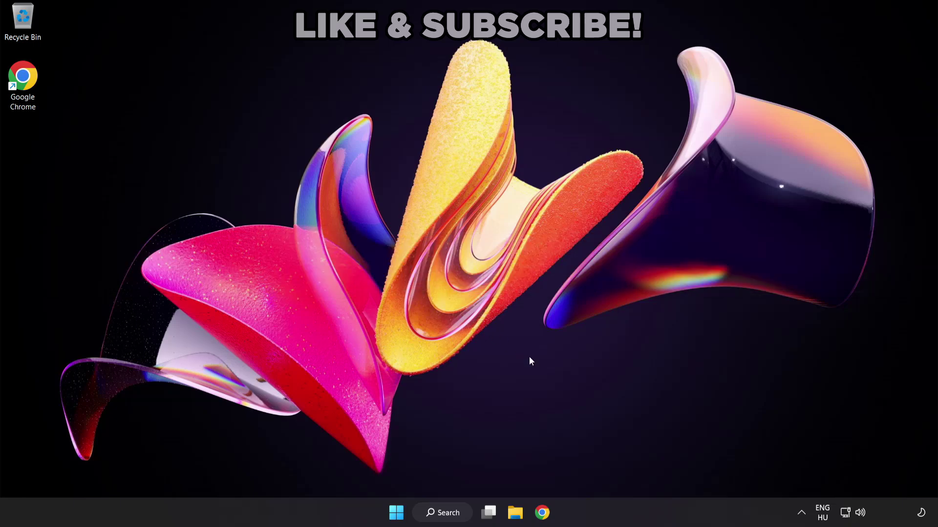
# Step: Switch the sound output from CABLE Input to Speakers (High Definition Audio Device) in Quick Settings
pyautogui.click(861, 515)
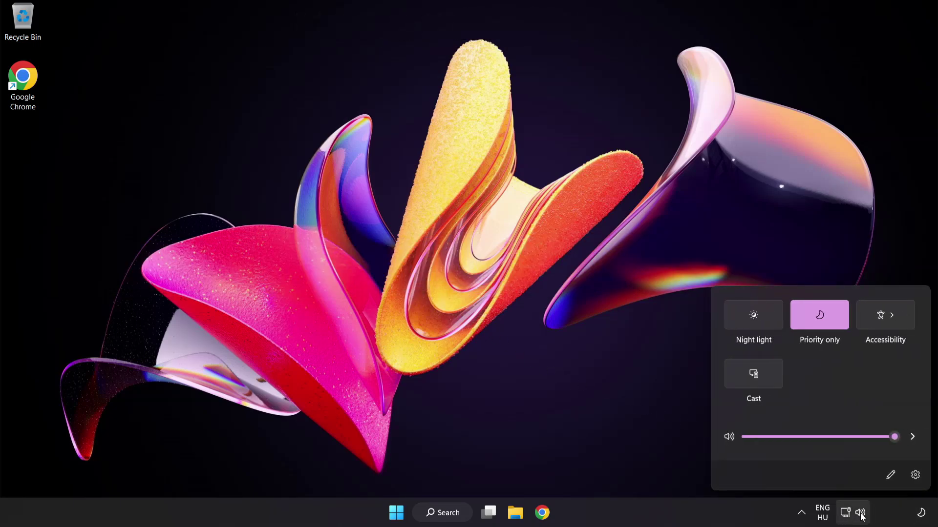
pyautogui.click(912, 437)
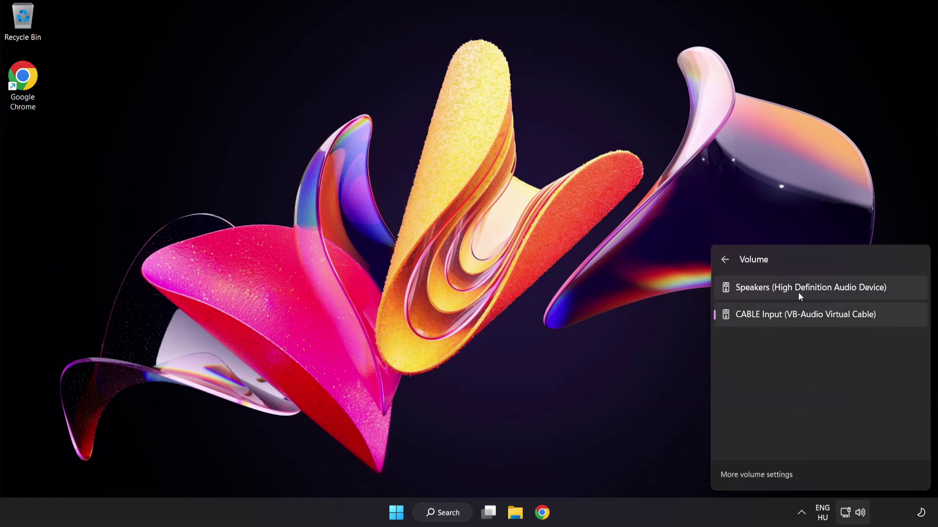
pyautogui.click(896, 290)
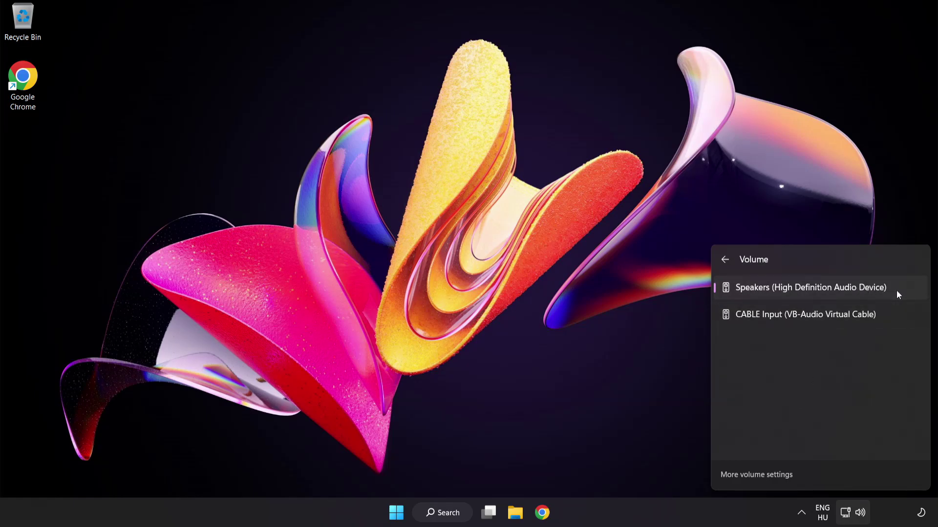
pyautogui.click(446, 255)
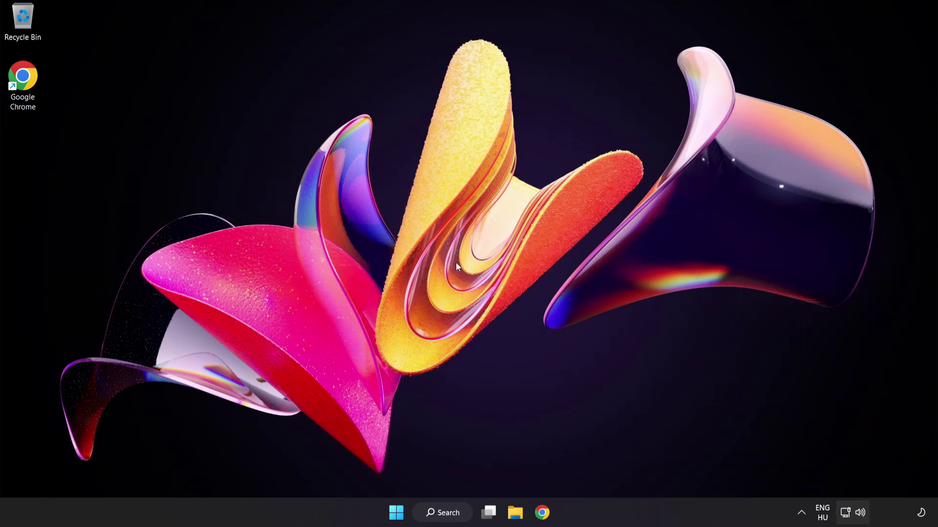
# Step: Reset all sound devices and app volumes to the recommended defaults in the Volume mixer
pyautogui.rightClick(861, 514)
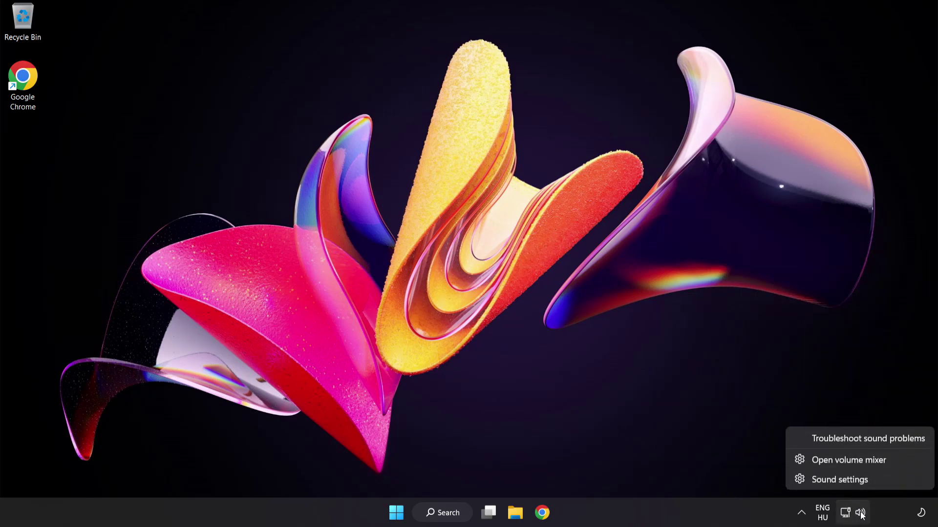
pyautogui.click(902, 465)
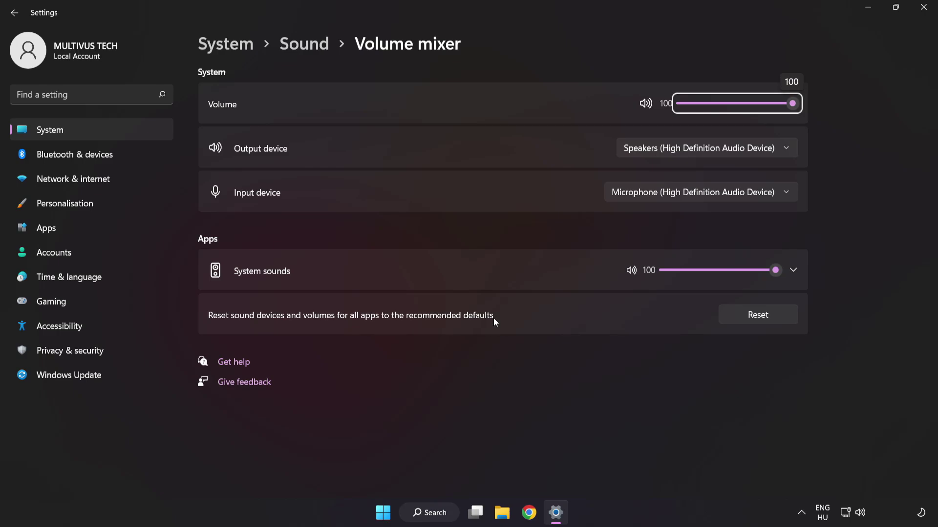
pyautogui.click(778, 321)
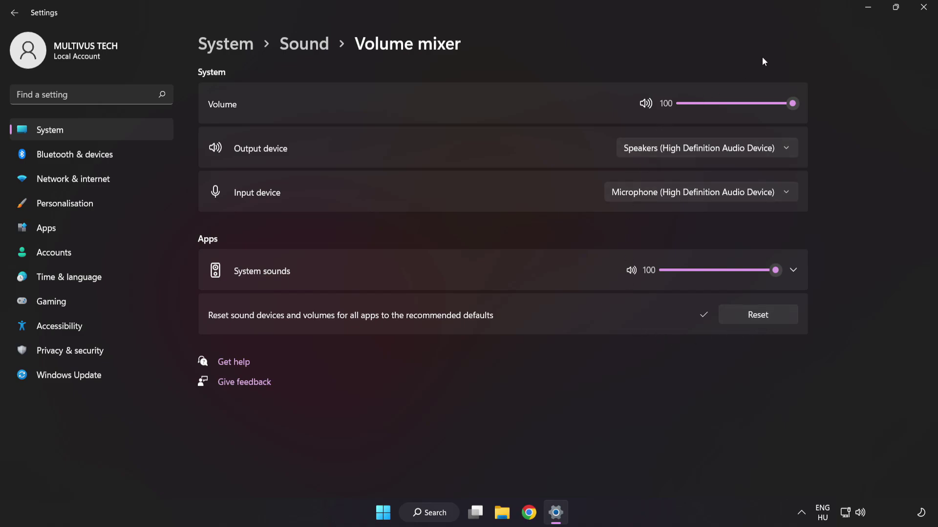
# Step: Close Settings and reopen the Sound settings page, leaving output volume at 100
pyautogui.click(924, 11)
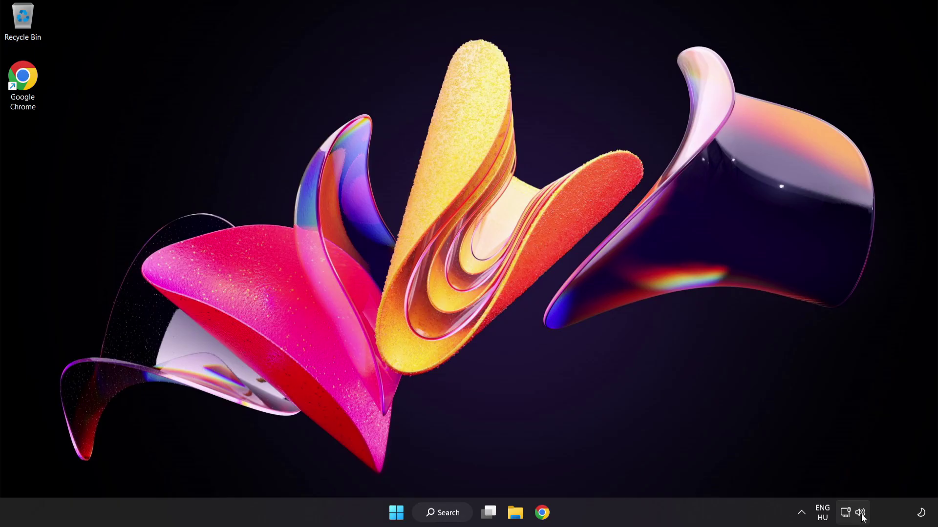
pyautogui.rightClick(861, 513)
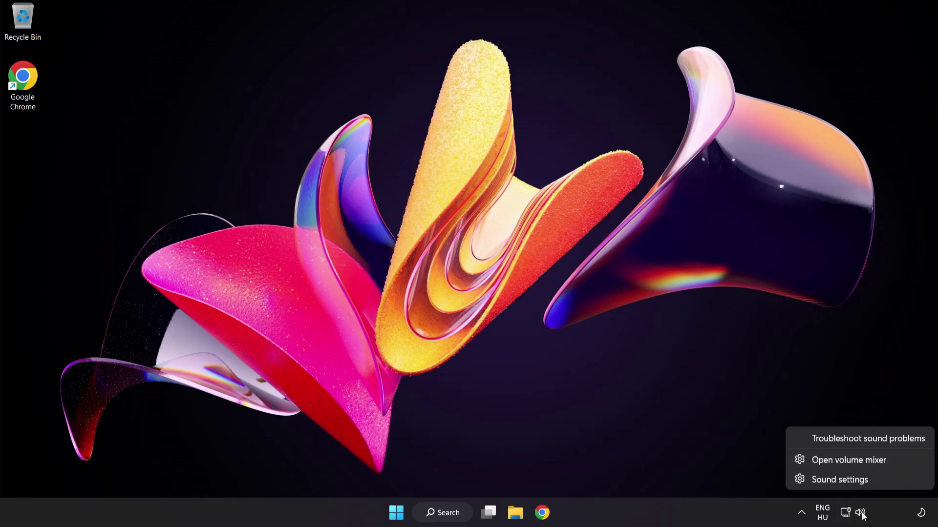
pyautogui.click(870, 481)
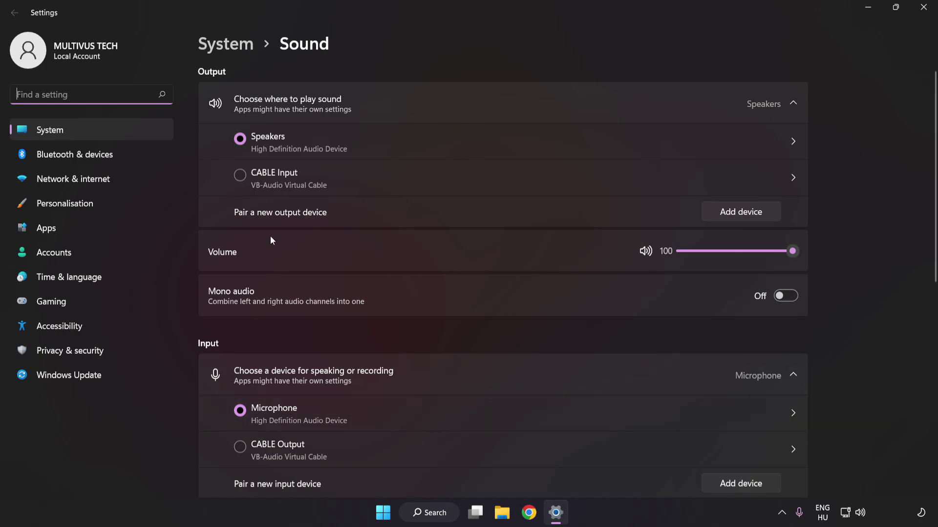
pyautogui.moveTo(784, 257); pyautogui.dragTo(880, 254)
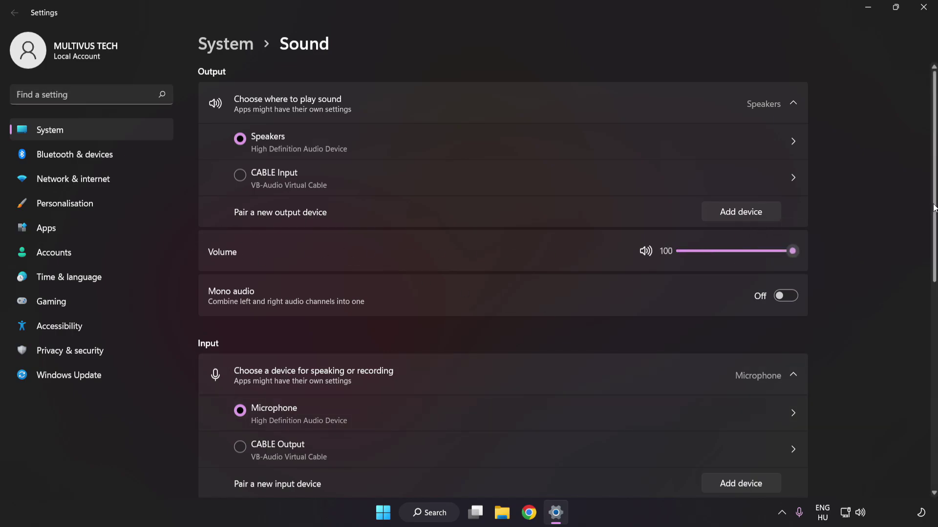
pyautogui.scroll(-5, 923, 331)
pyautogui.scroll(-3, 922, 329)
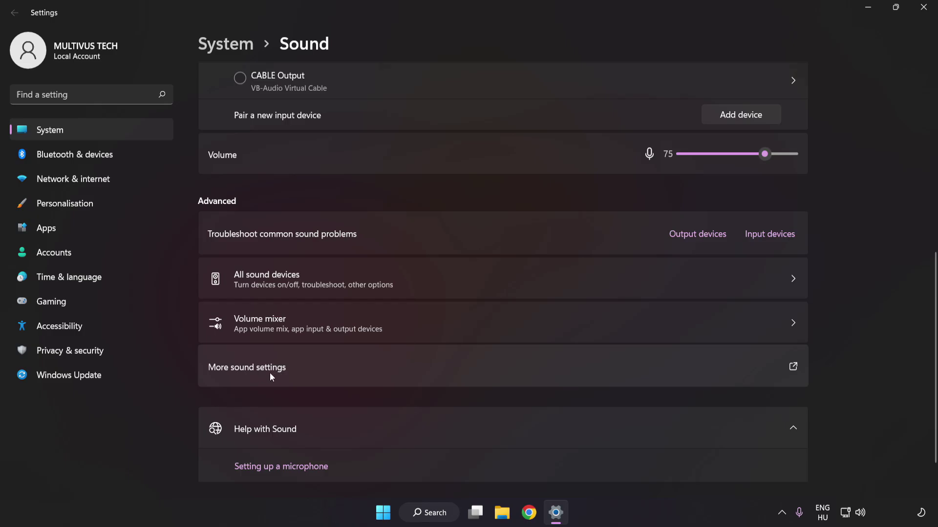
# Step: Open the classic Sound dialog, disable the CABLE Input playback device and select Speakers
pyautogui.click(431, 366)
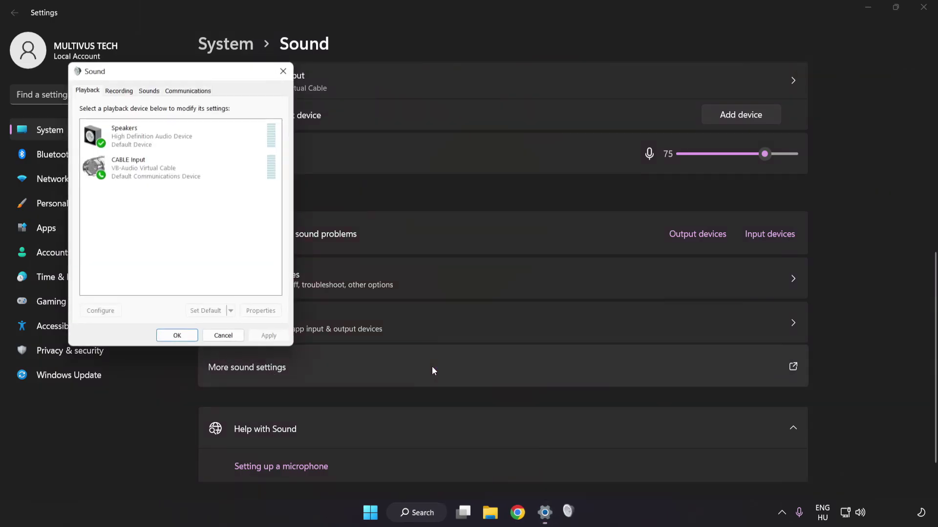
pyautogui.moveTo(184, 74); pyautogui.dragTo(468, 136)
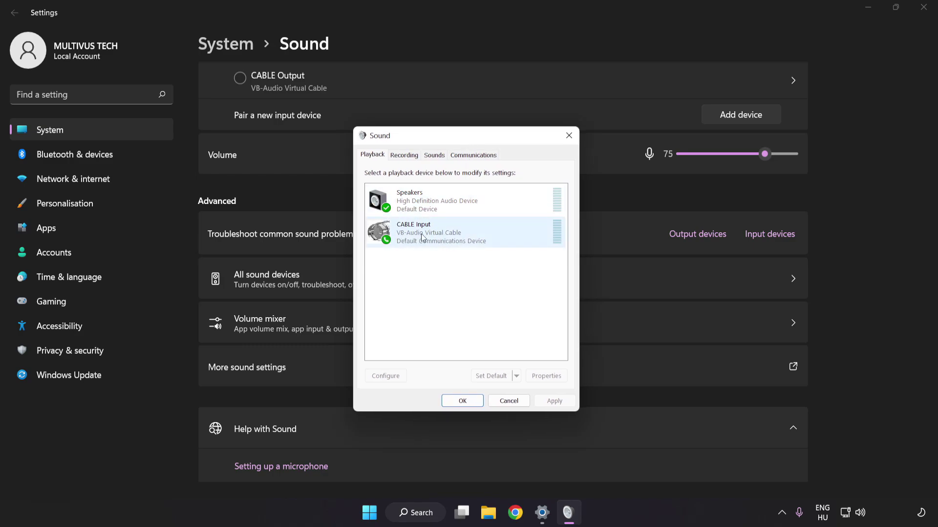
pyautogui.rightClick(456, 235)
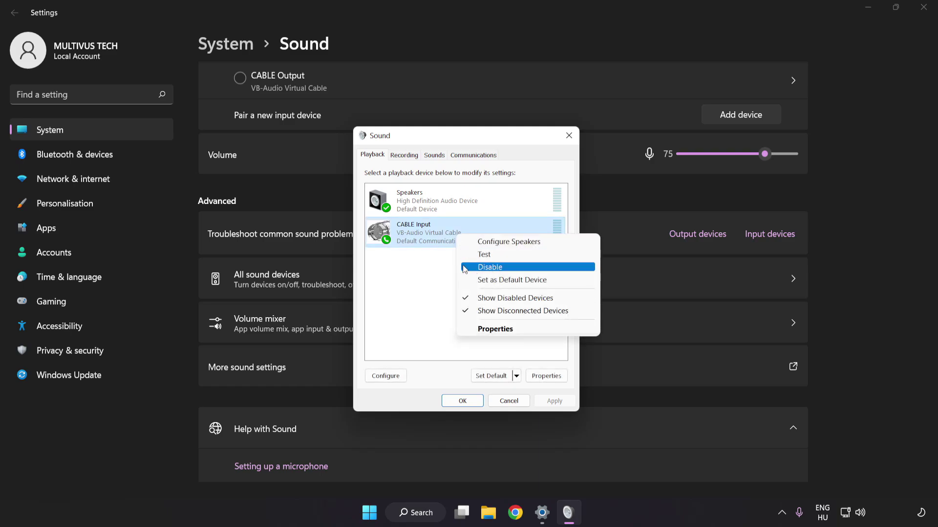
pyautogui.click(501, 269)
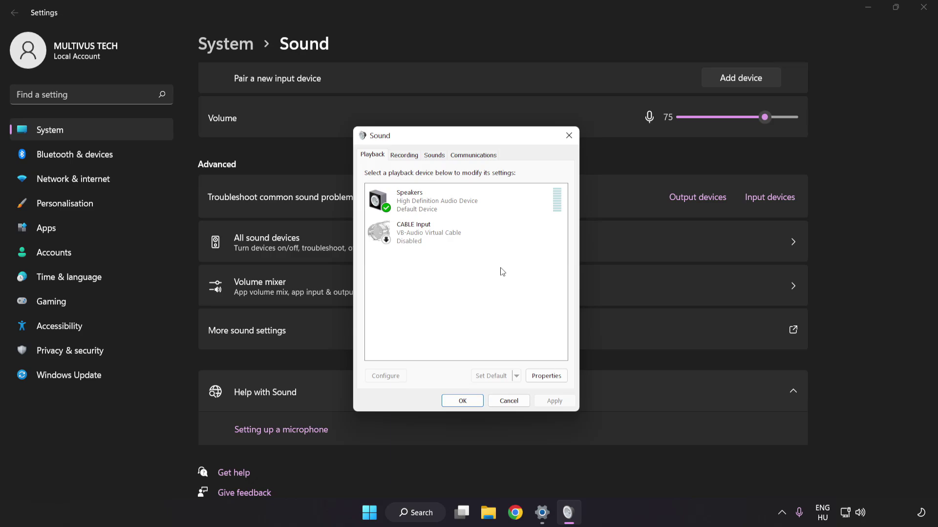
pyautogui.click(439, 206)
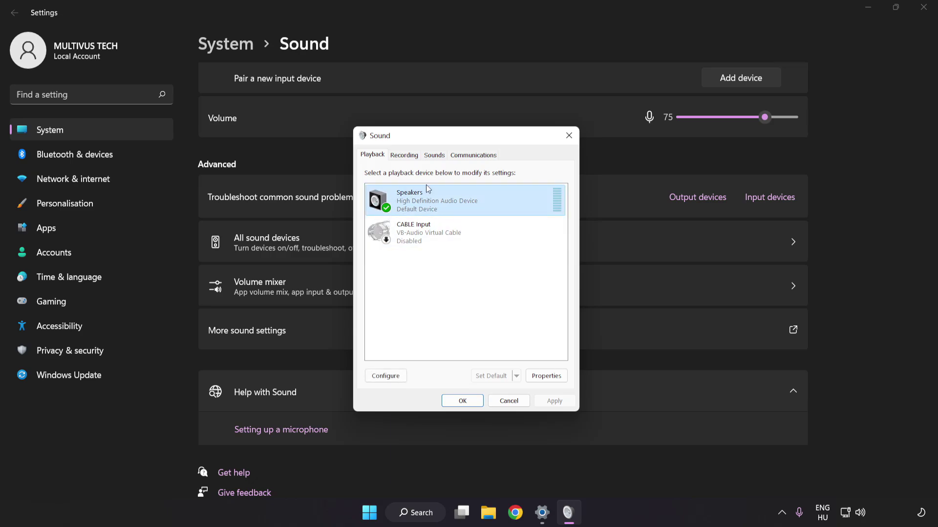
# Step: Configure the Speakers as 7.1 Surround, keeping all optional and full-range front and surround speakers
pyautogui.rightClick(489, 205)
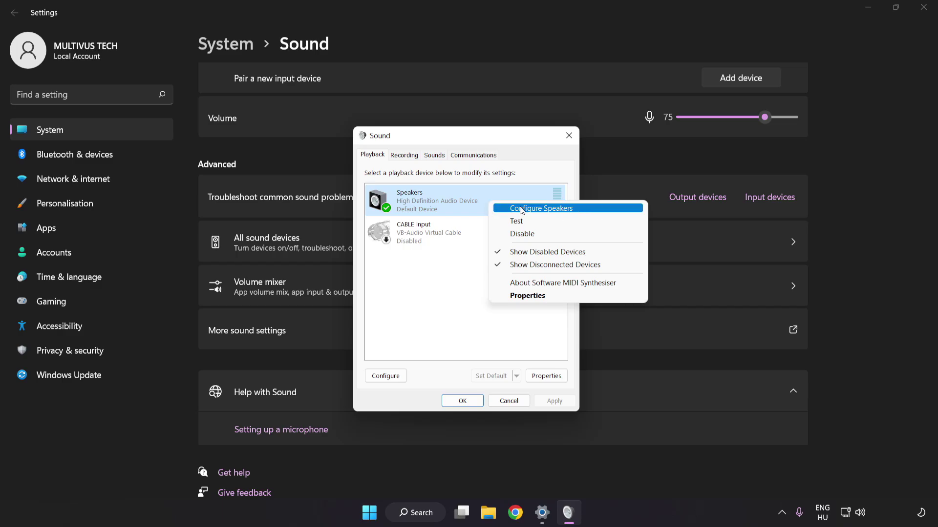
pyautogui.click(582, 210)
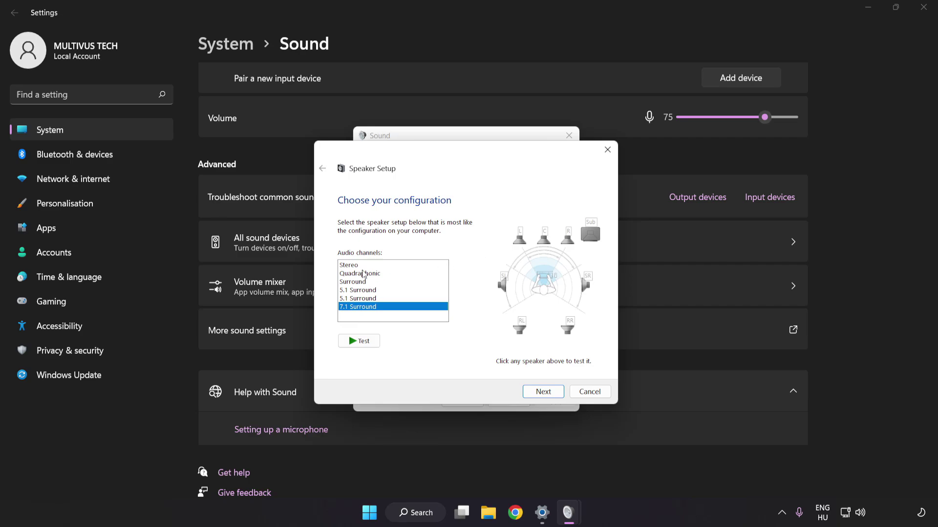
pyautogui.click(348, 265)
pyautogui.click(362, 298)
pyautogui.click(364, 307)
pyautogui.click(544, 393)
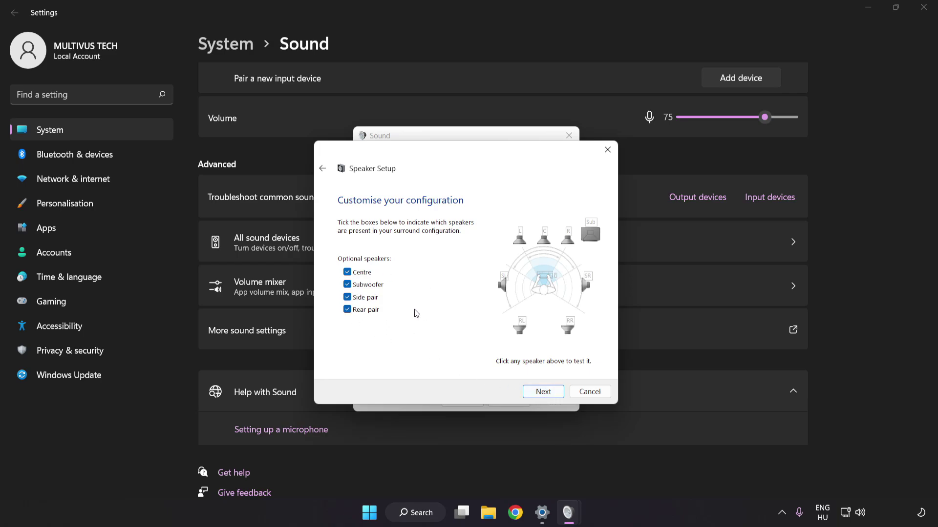
pyautogui.click(544, 392)
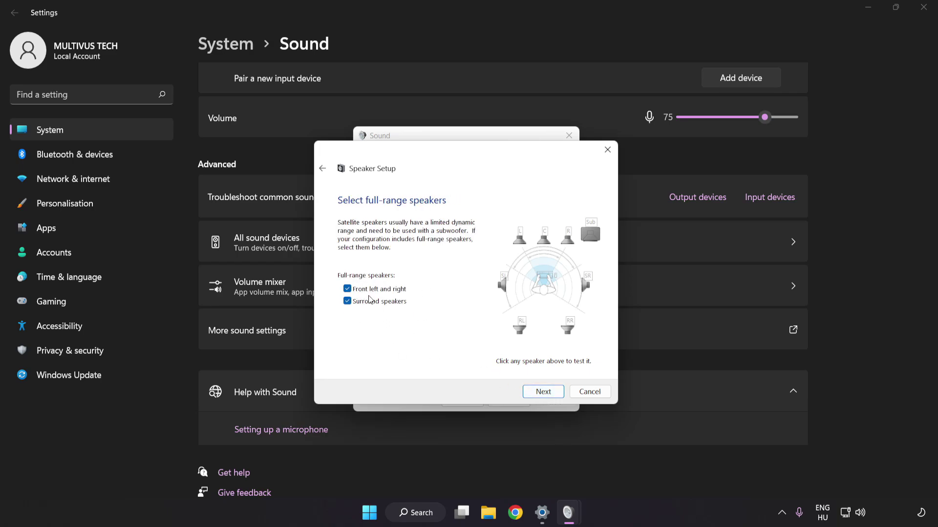
pyautogui.click(537, 393)
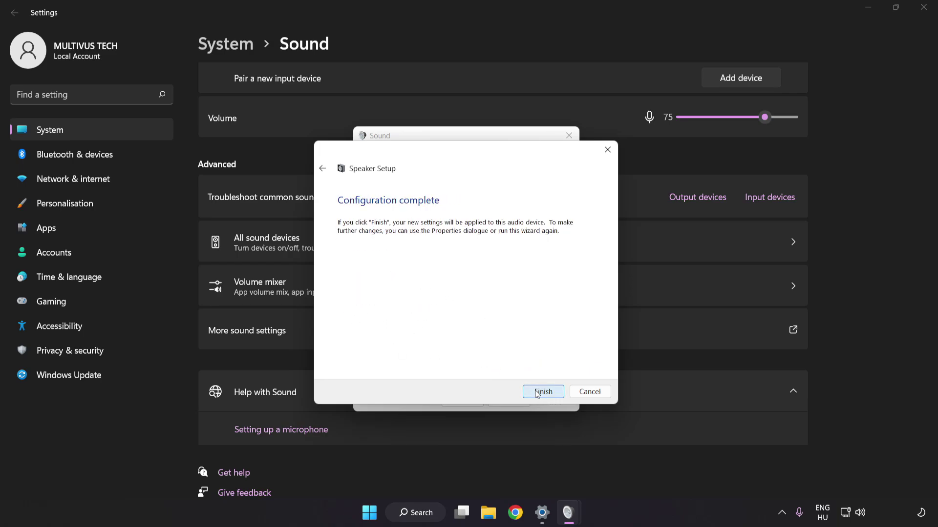
pyautogui.click(538, 393)
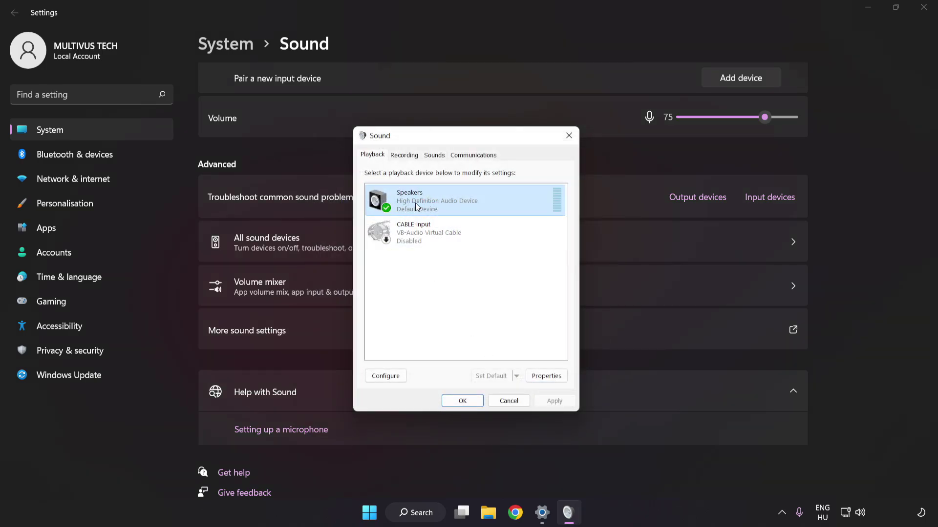
# Step: Disable all audio enhancements in Speakers Properties and apply the change
pyautogui.click(551, 380)
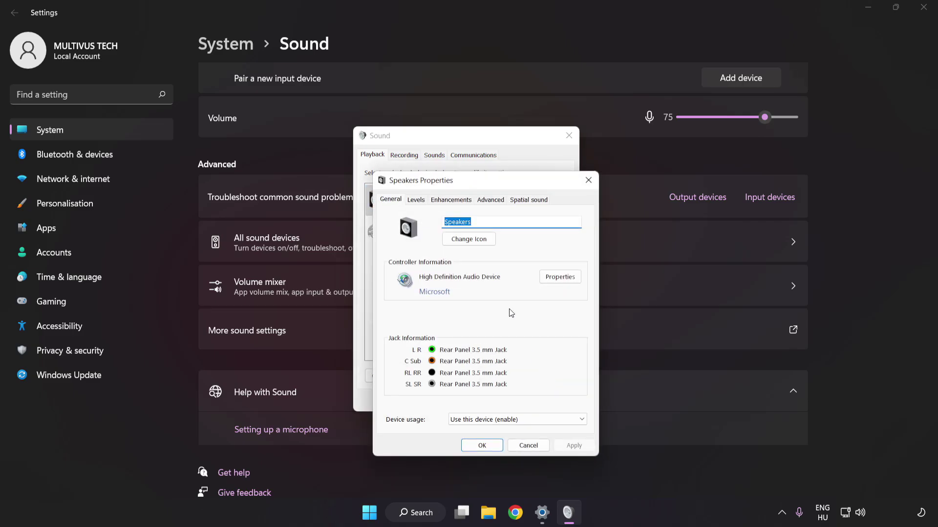
pyautogui.moveTo(467, 162); pyautogui.dragTo(460, 146)
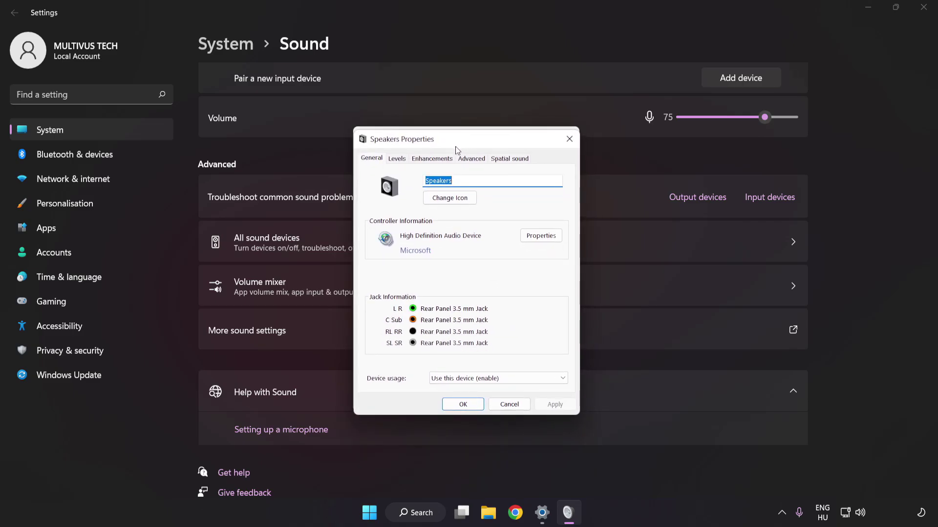
pyautogui.click(425, 160)
pyautogui.click(373, 209)
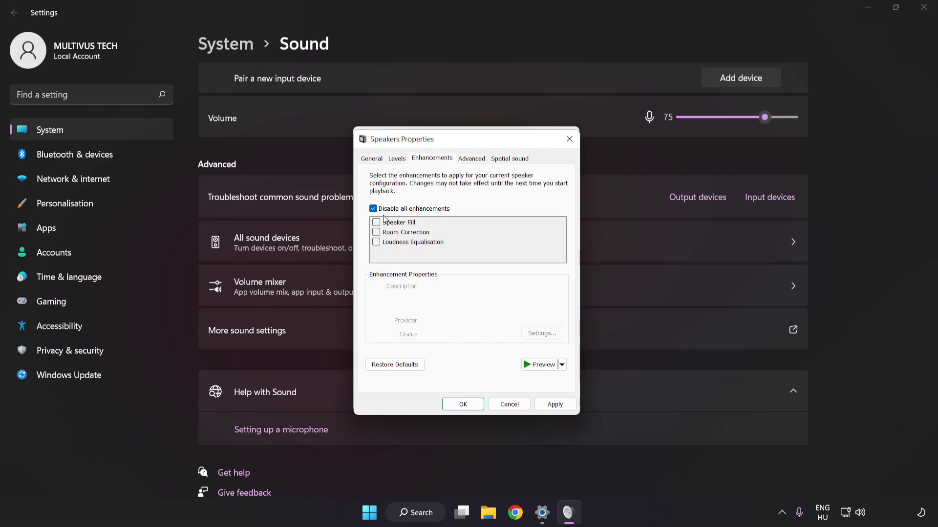
pyautogui.click(554, 405)
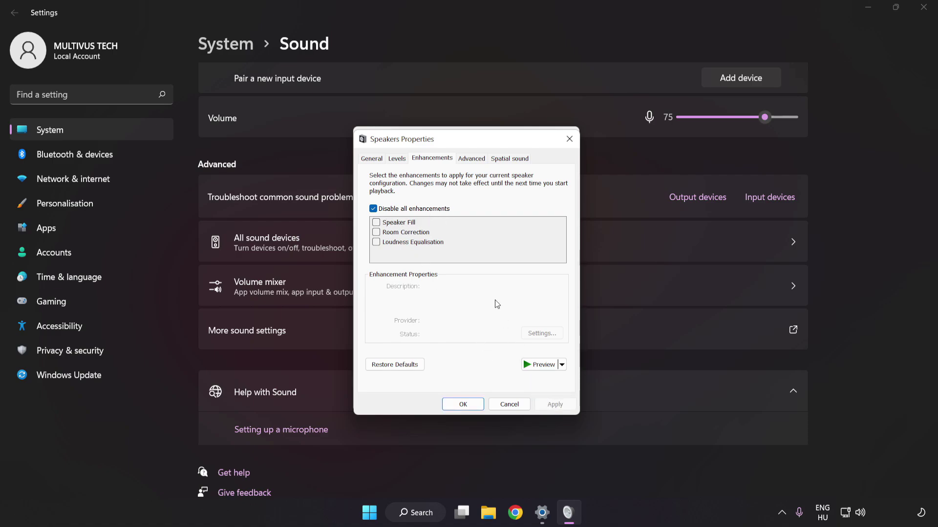
# Step: Keep the default format at 16 bit, 48000 Hz (DVD Quality) and close both sound dialogs
pyautogui.click(468, 162)
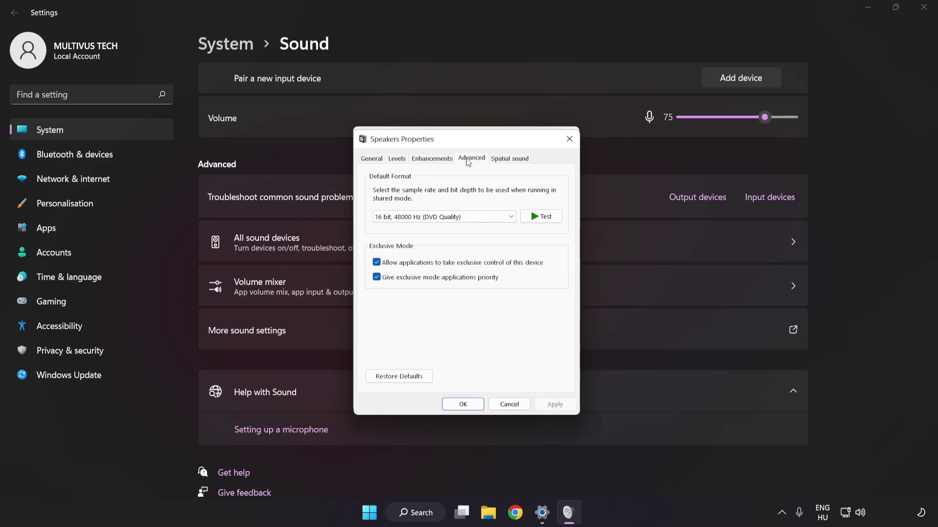
pyautogui.click(470, 218)
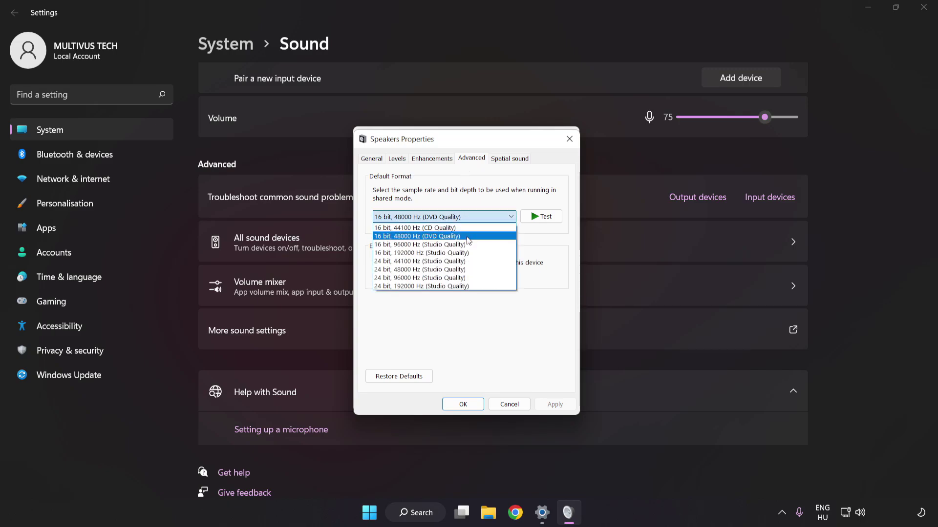
pyautogui.click(470, 236)
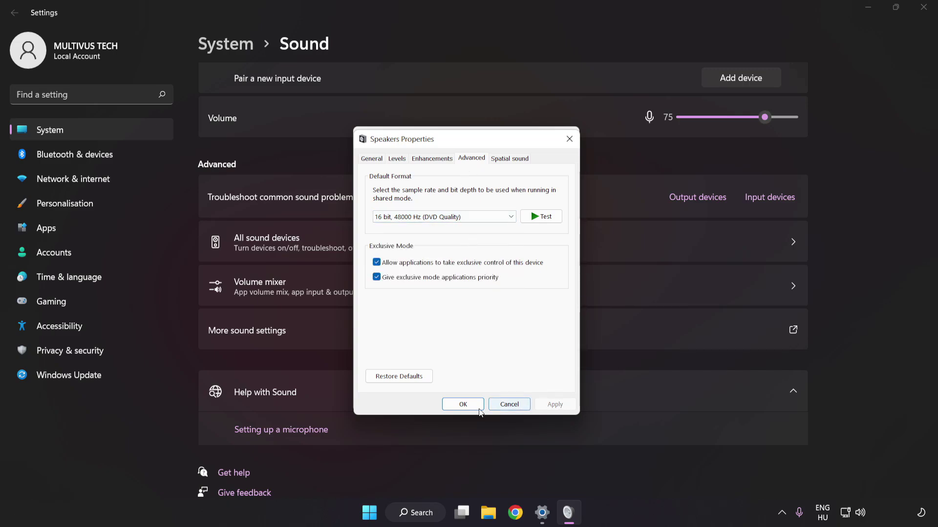
pyautogui.click(462, 406)
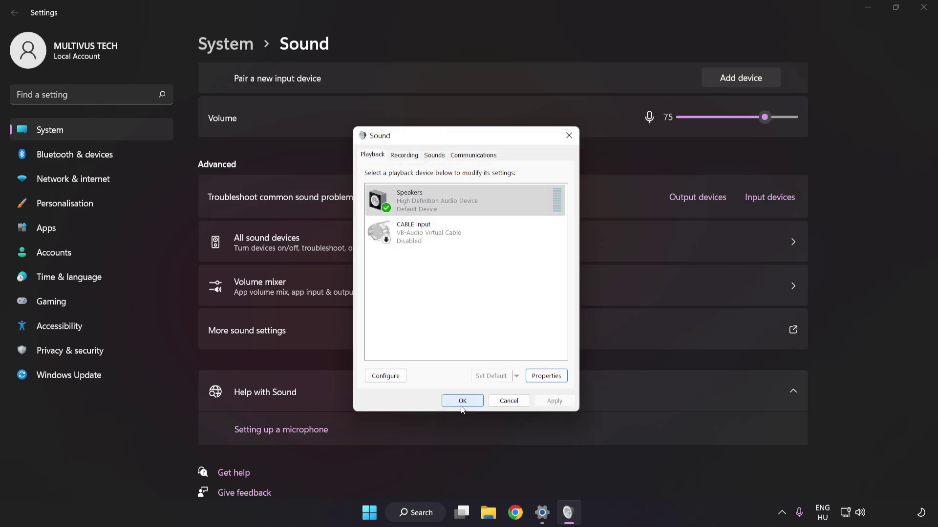
pyautogui.click(461, 403)
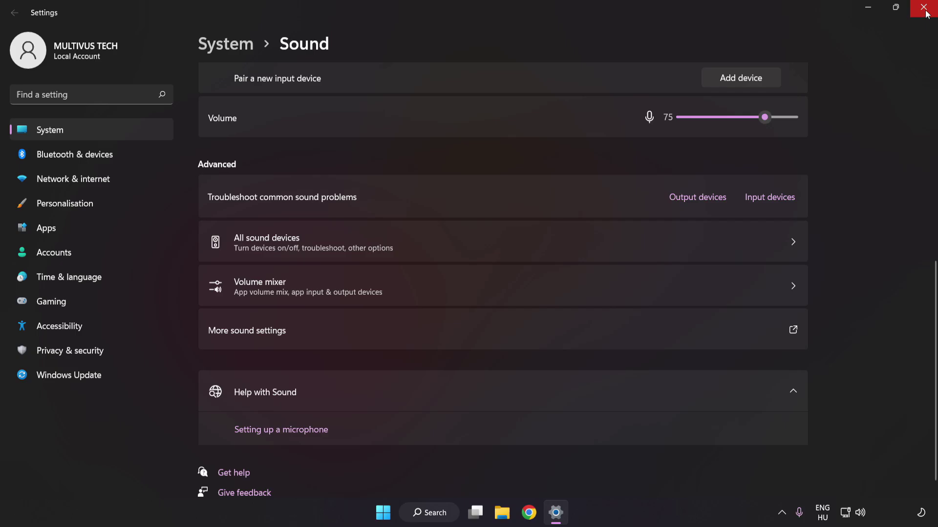
# Step: Close the Sound settings and search Windows for 'device manager'
pyautogui.click(924, 8)
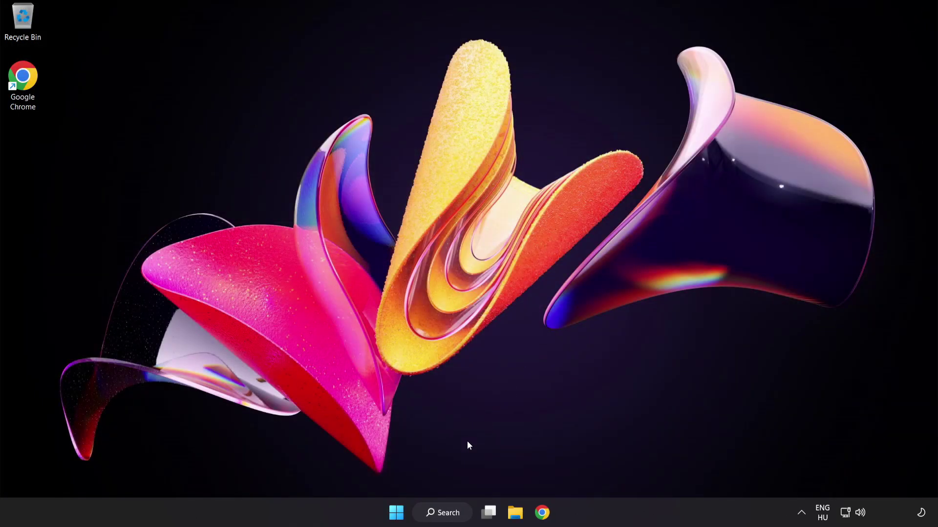
pyautogui.click(395, 514)
pyautogui.click(620, 470)
pyautogui.click(448, 516)
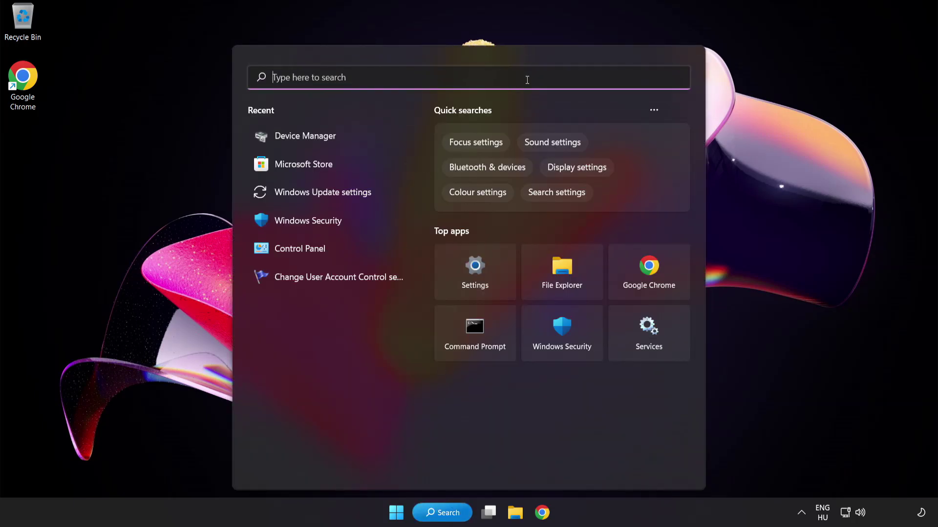
pyautogui.write('device mana')
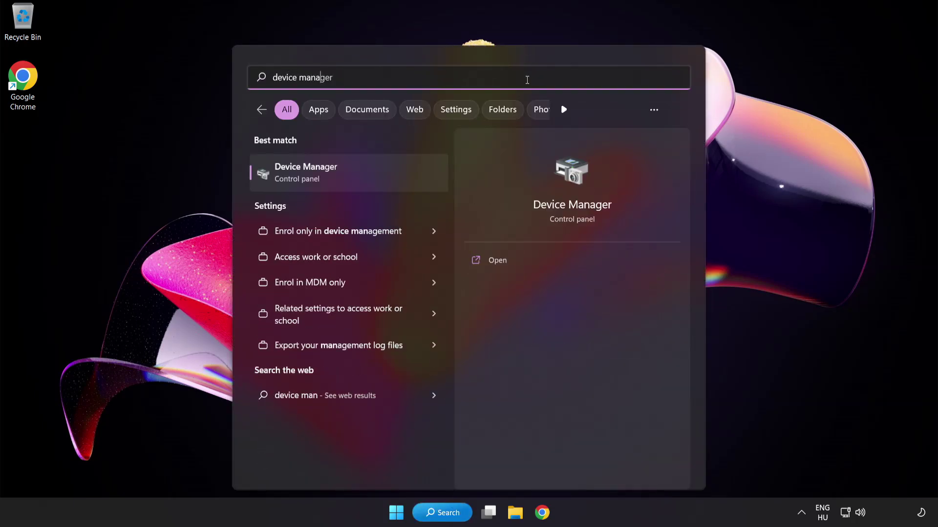
pyautogui.write('ger')
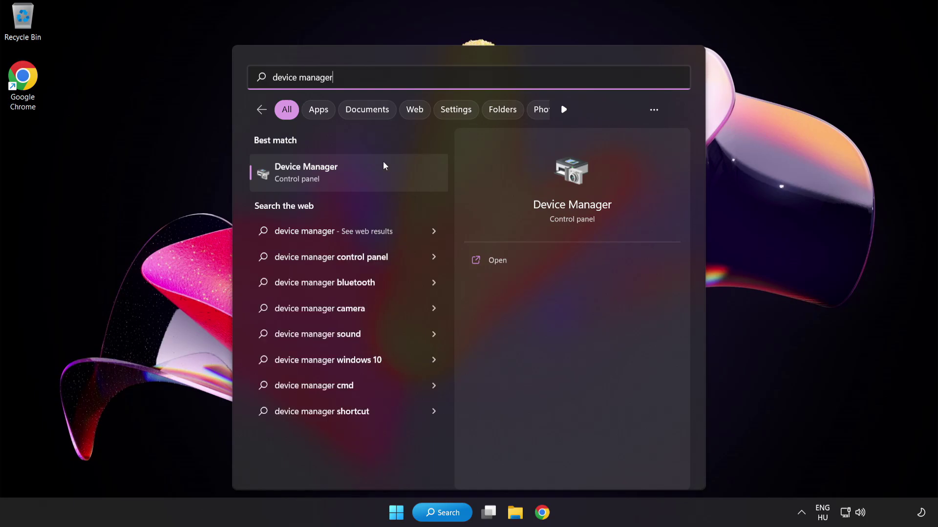
# Step: Launch Device Manager, expand Sound, video and game controllers, and bring up High Definition Audio Device's actions
pyautogui.click(364, 172)
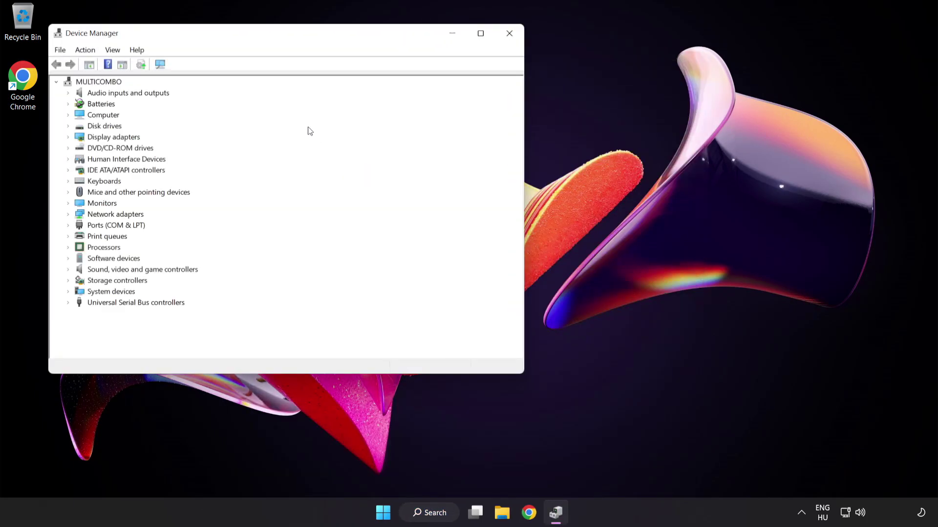
pyautogui.moveTo(274, 39); pyautogui.dragTo(448, 101)
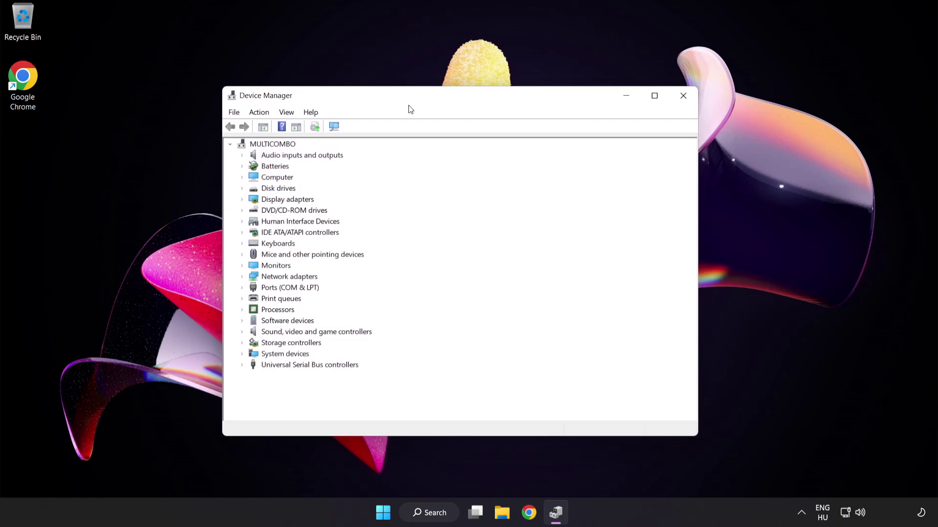
pyautogui.click(255, 334)
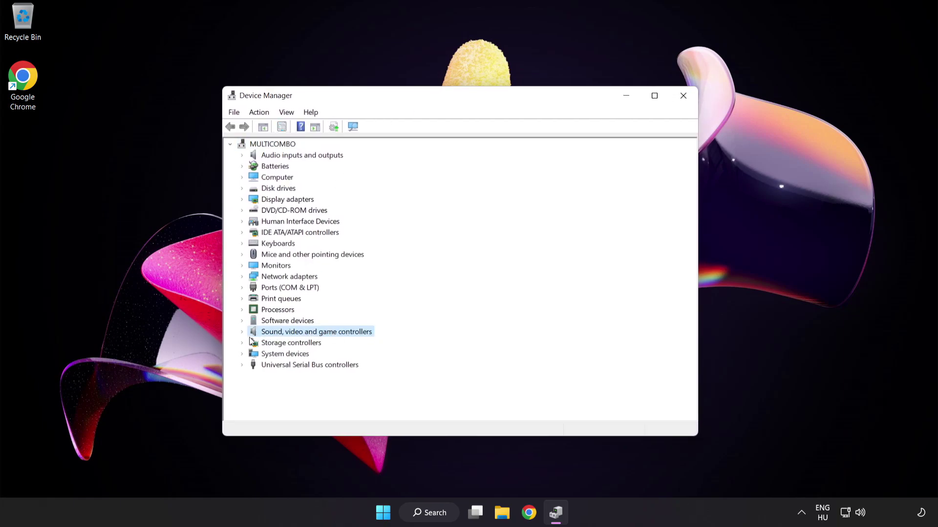
pyautogui.click(242, 333)
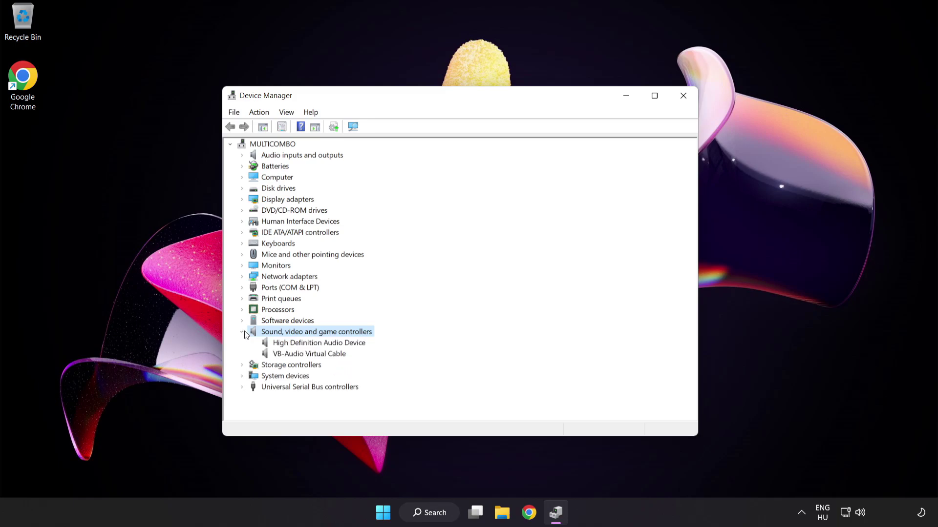
pyautogui.click(282, 342)
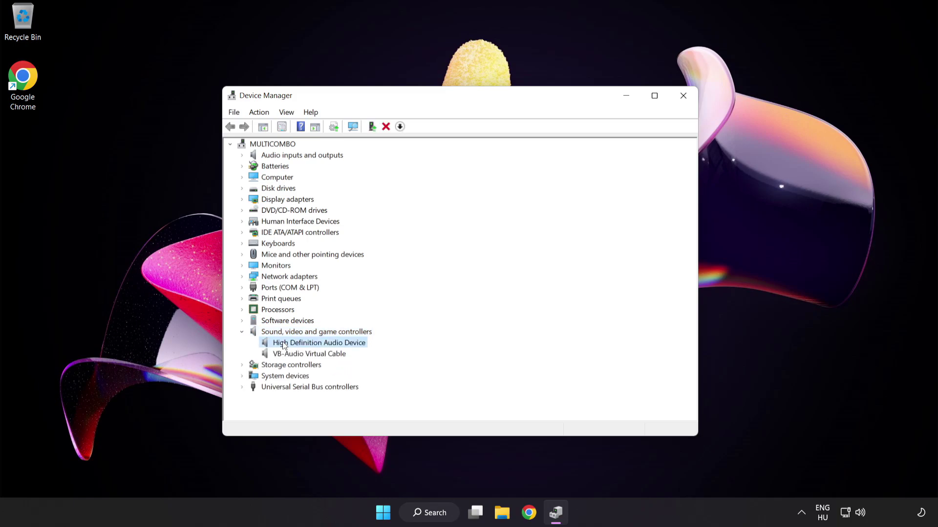
pyautogui.rightClick(325, 344)
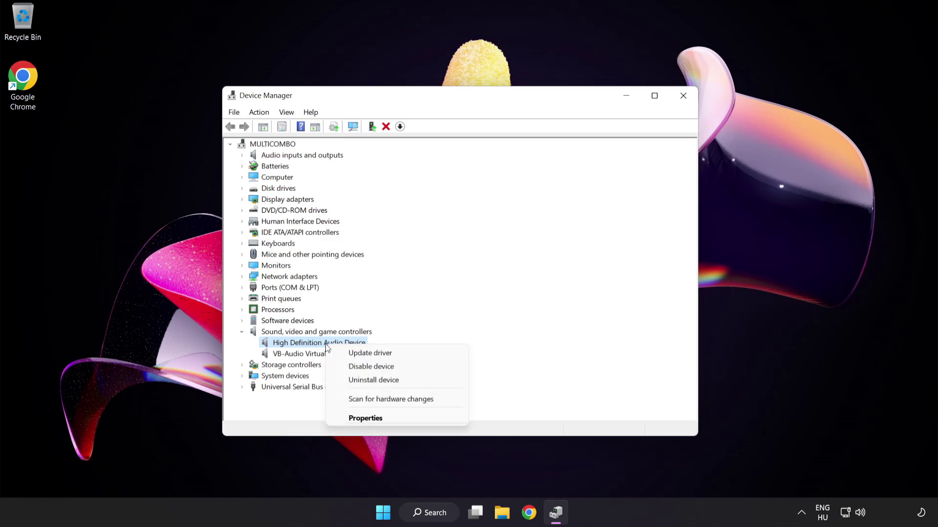
# Step: Reinstall the High Definition Audio Device driver from the computer's compatible driver list, accepting the warning
pyautogui.click(400, 360)
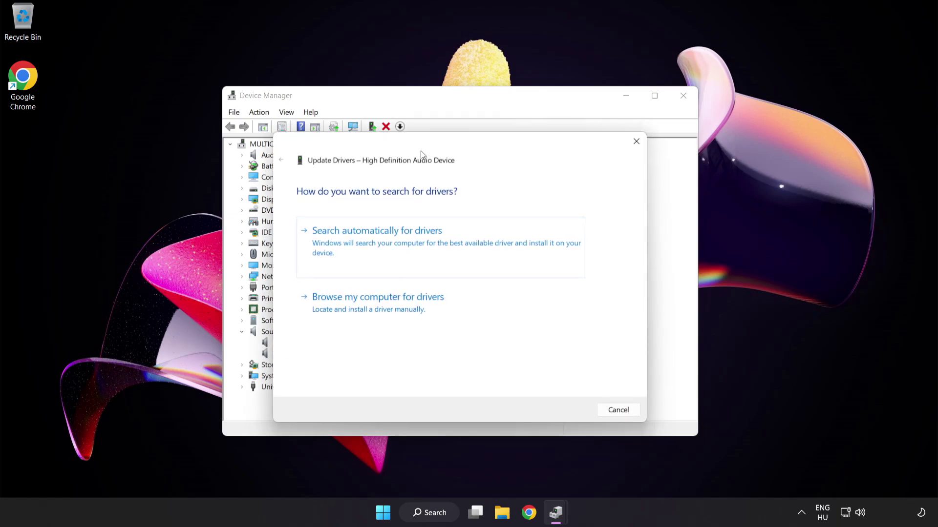
pyautogui.moveTo(423, 146); pyautogui.dragTo(443, 130)
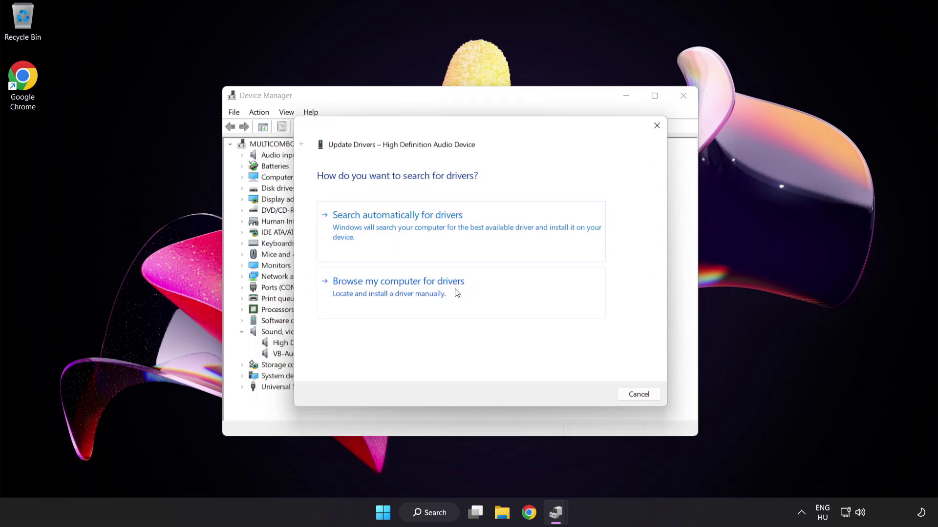
pyautogui.click(424, 297)
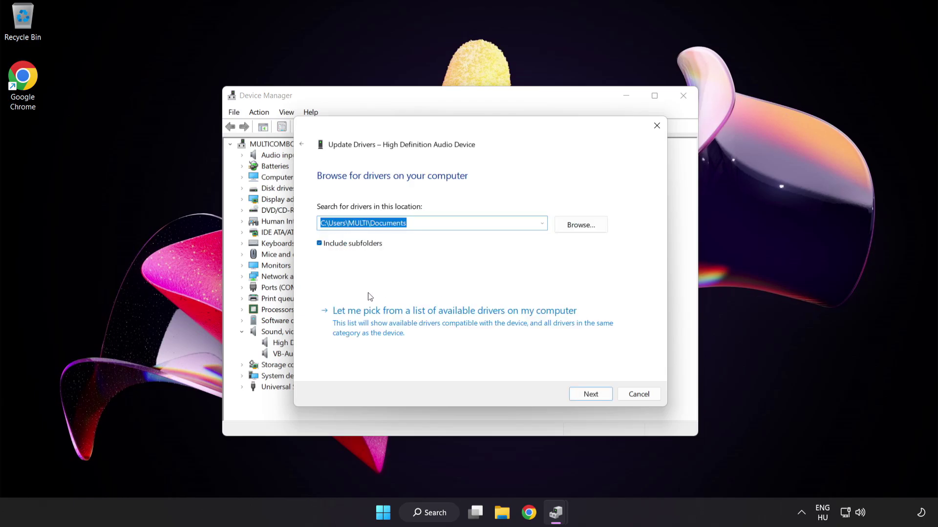
pyautogui.click(412, 331)
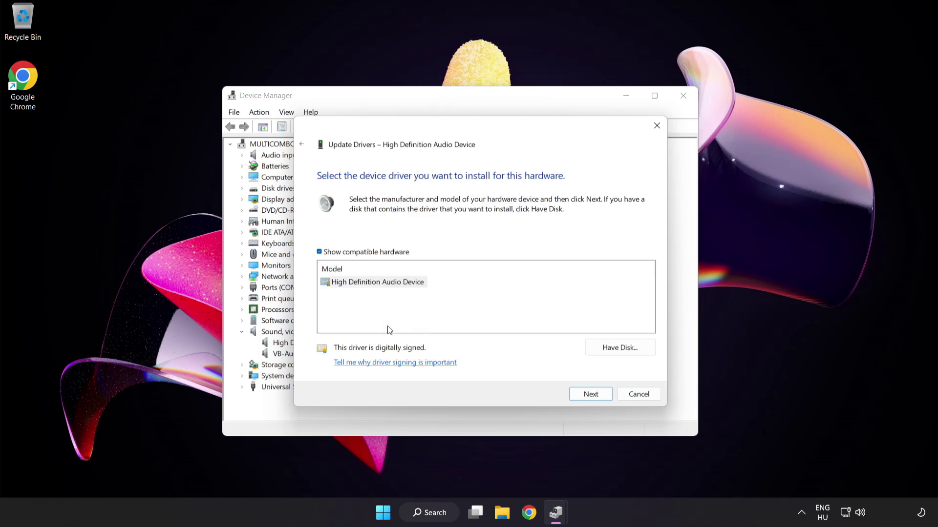
pyautogui.click(343, 285)
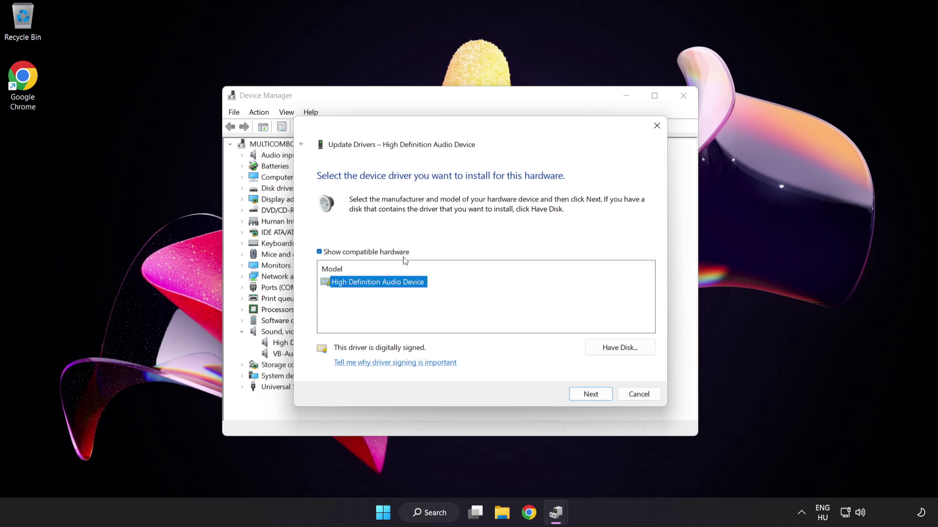
pyautogui.click(597, 398)
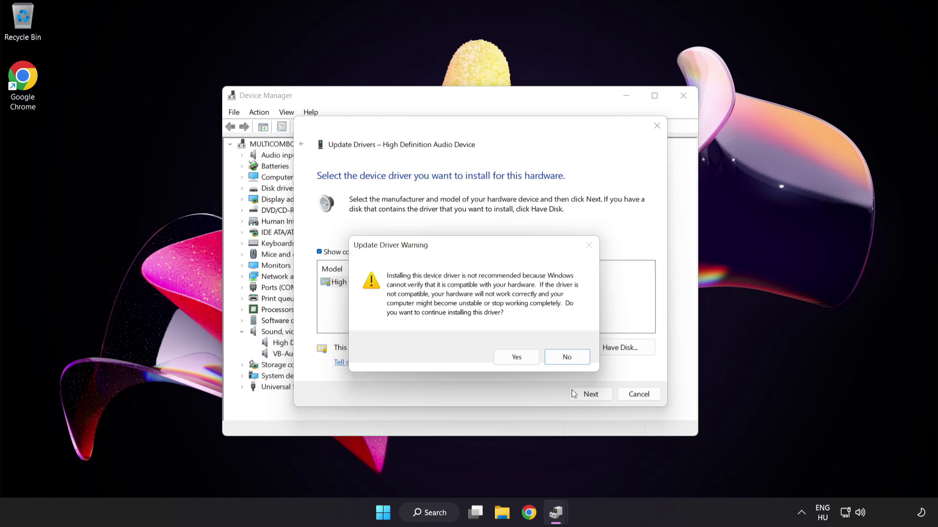
pyautogui.click(517, 359)
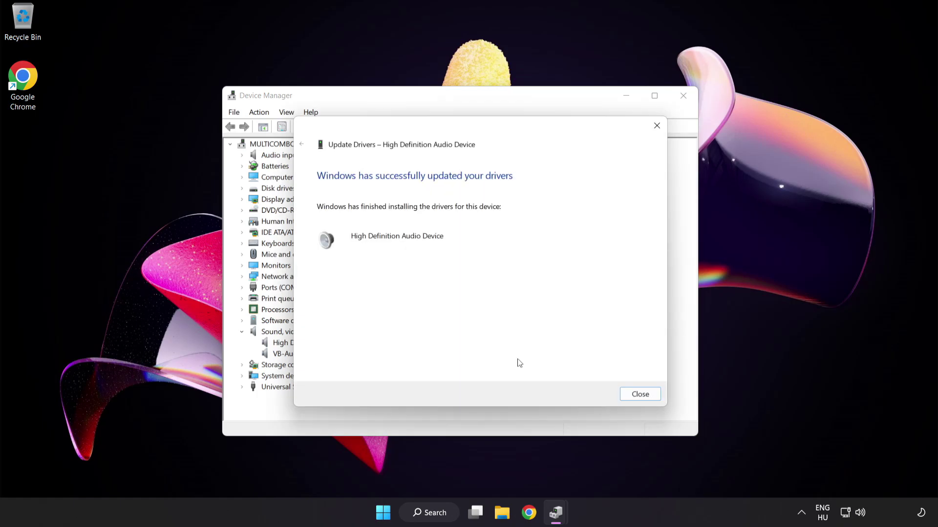
# Step: Close the driver update dialog and Device Manager, then bring up the Start menu power options
pyautogui.click(644, 397)
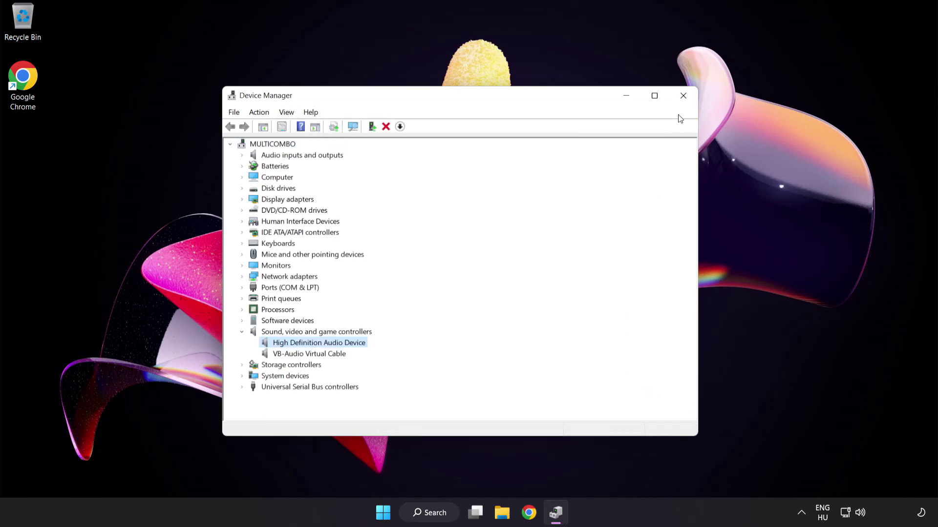
pyautogui.click(684, 96)
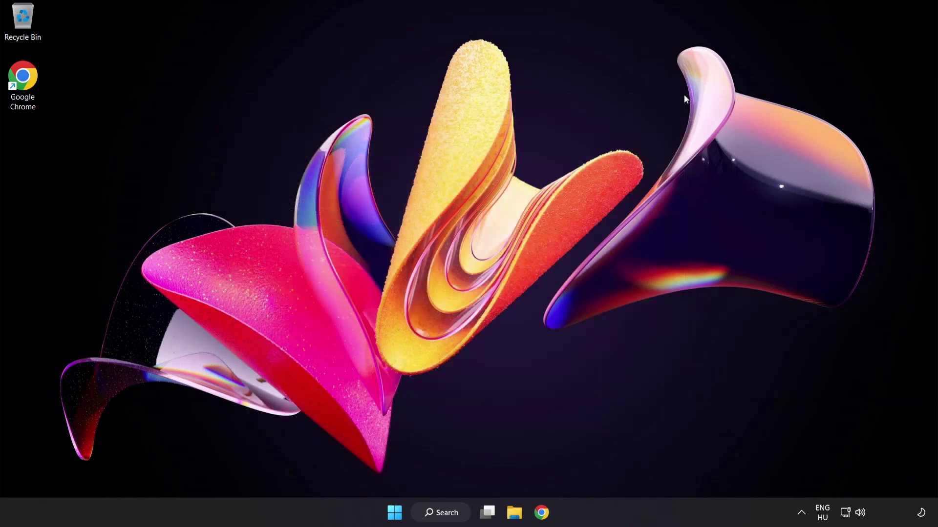
pyautogui.click(397, 513)
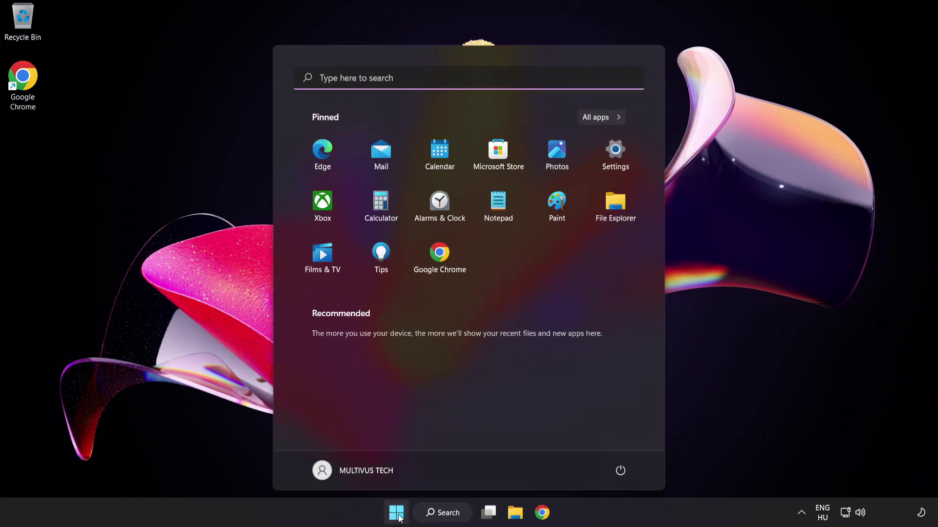
pyautogui.click(630, 470)
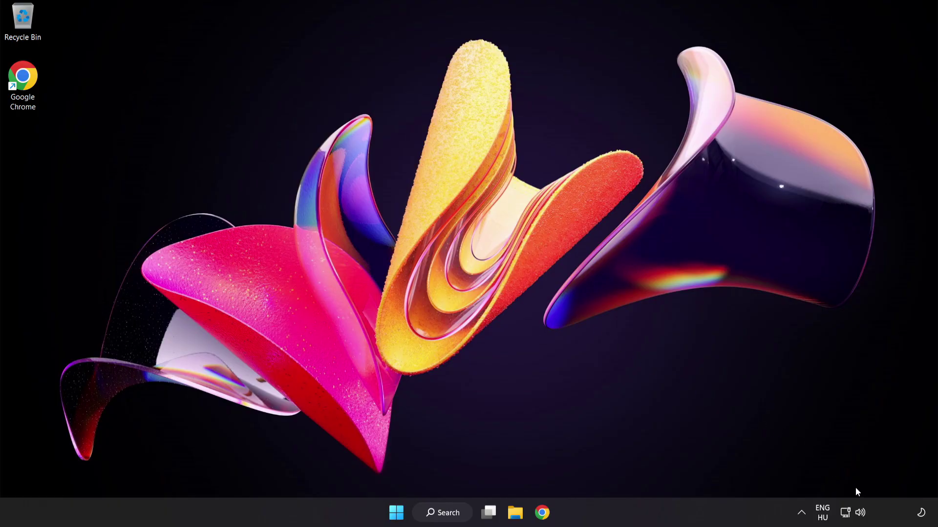
# Step: Launch the Playing Audio troubleshooter from the taskbar volume icon's Troubleshoot sound problems option
pyautogui.rightClick(861, 514)
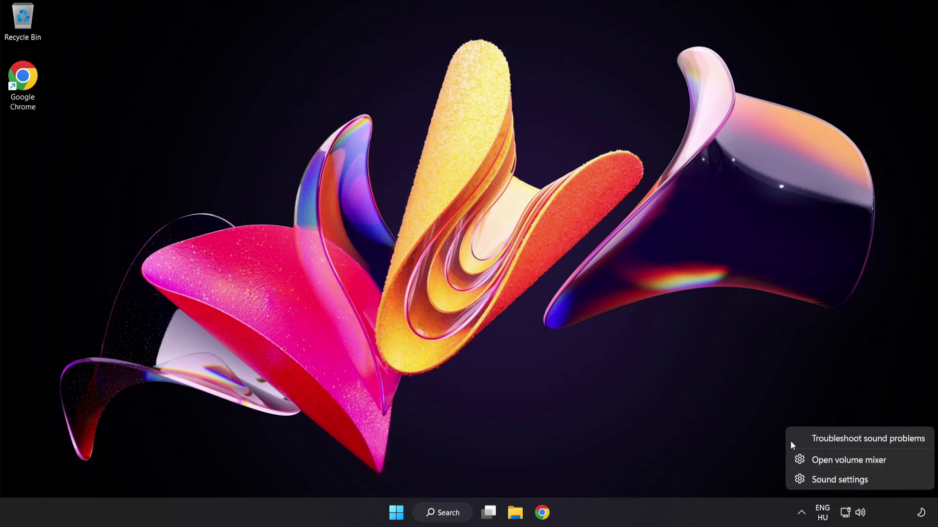
pyautogui.click(873, 440)
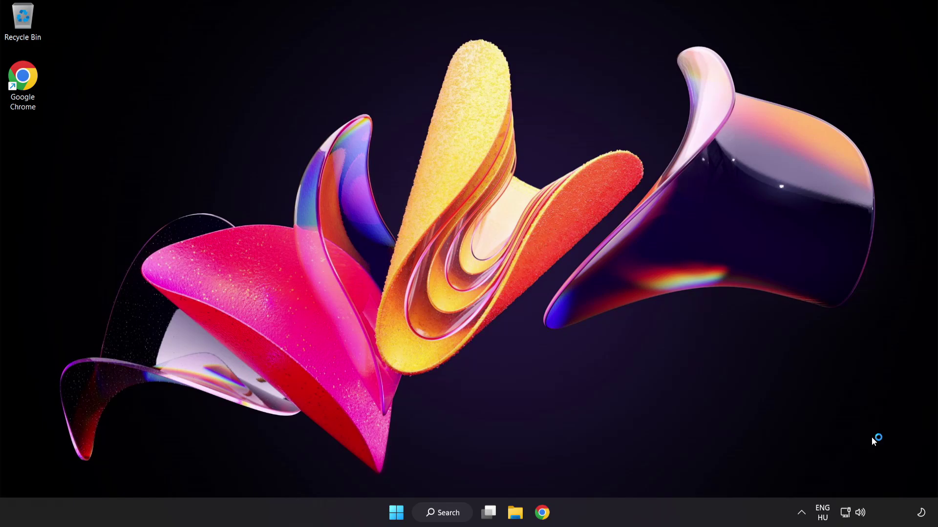